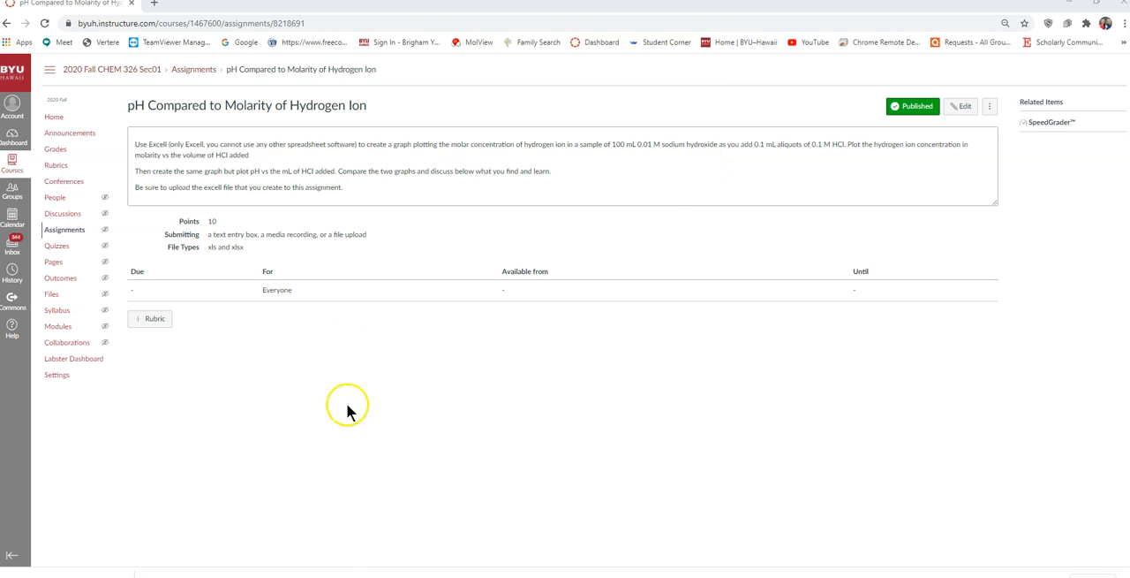
Switch to Paint and sketch a pair of graph axes, labelling the vertical axis pH
left_click(361, 576)
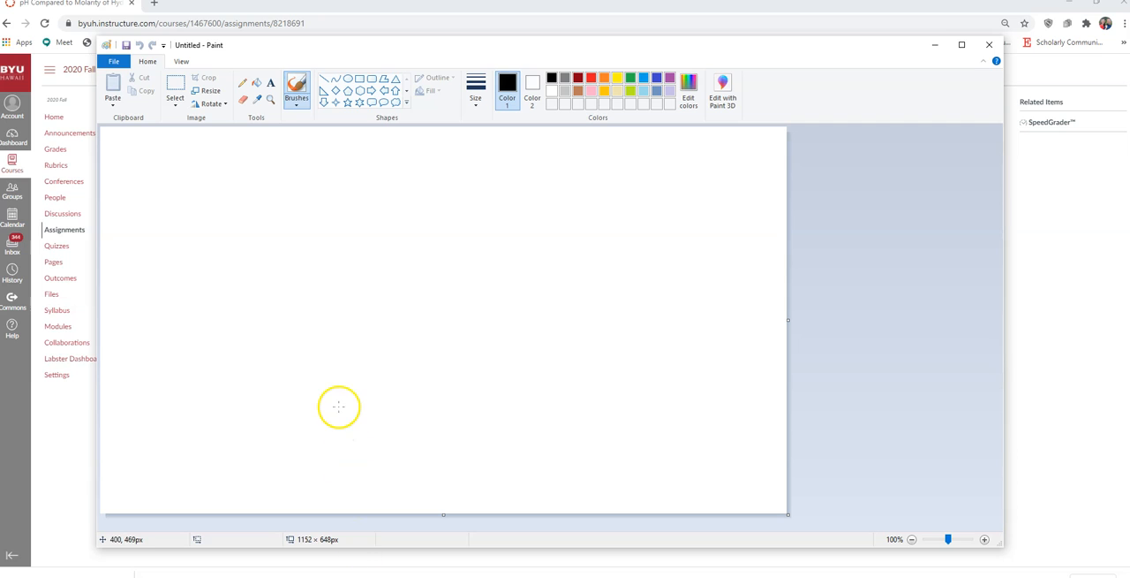
mouse_move(316, 203)
left_mouse_down()
mouse_move(312, 369)
mouse_move(551, 401)
left_mouse_up()
left_click_drag(209, 295, 228, 311)
left_click_drag(228, 243, 262, 296)
mouse_move(259, 235)
left_mouse_down()
mouse_move(286, 283)
mouse_move(283, 253)
left_mouse_up()
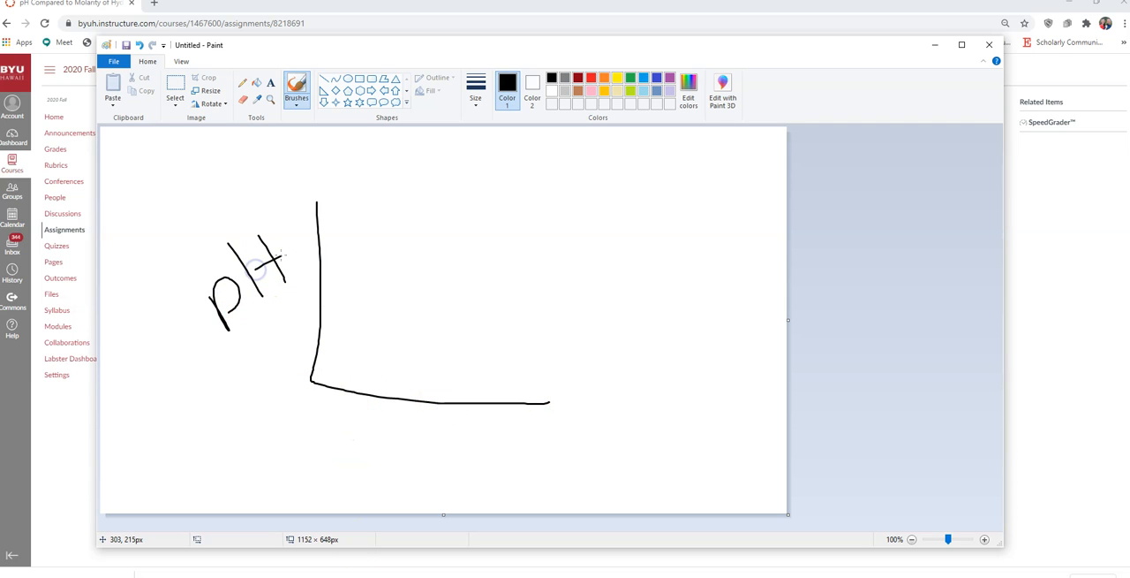
Label the horizontal axis "mL (HCl" and sketch a falling S-shaped titration curve between the axes
left_click_drag(411, 456, 472, 449)
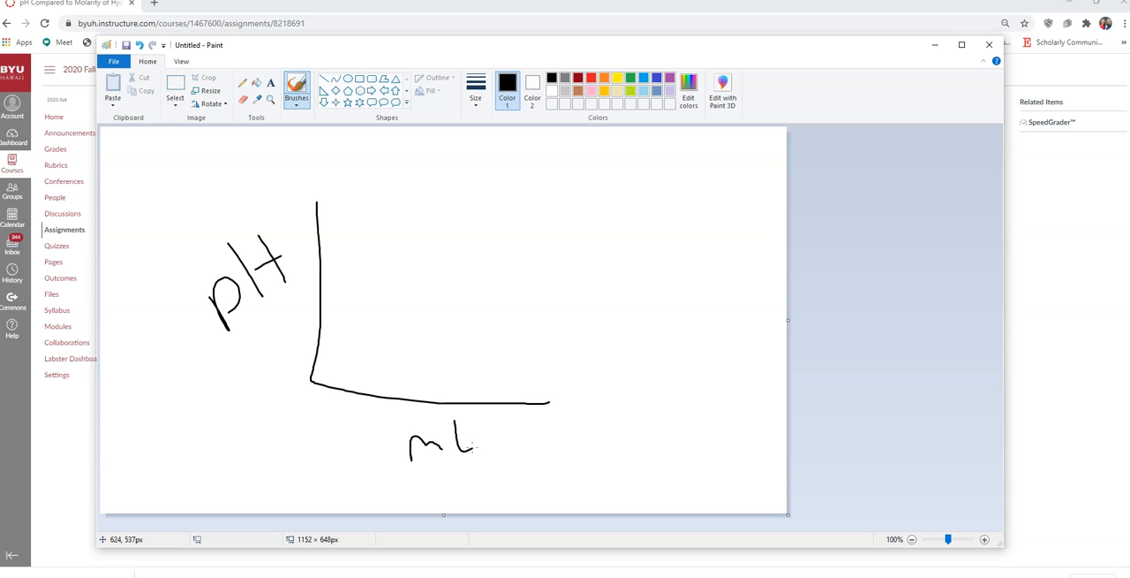
mouse_move(508, 413)
left_mouse_down()
mouse_move(499, 459)
mouse_move(533, 431)
mouse_move(570, 449)
left_mouse_up()
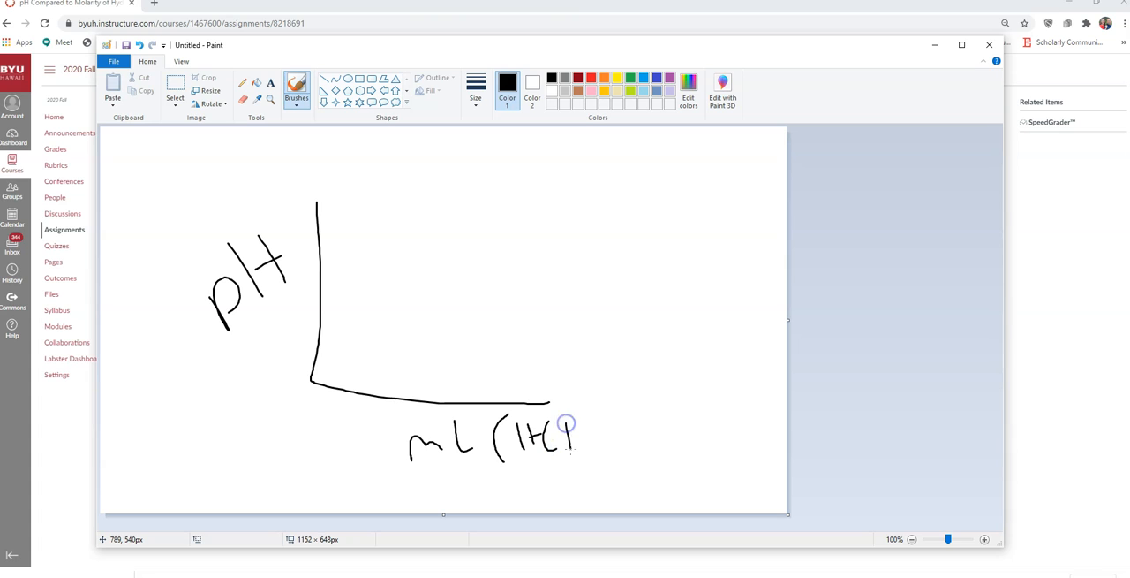
mouse_move(323, 220)
left_mouse_down()
mouse_move(379, 227)
mouse_move(455, 358)
mouse_move(541, 375)
left_mouse_up()
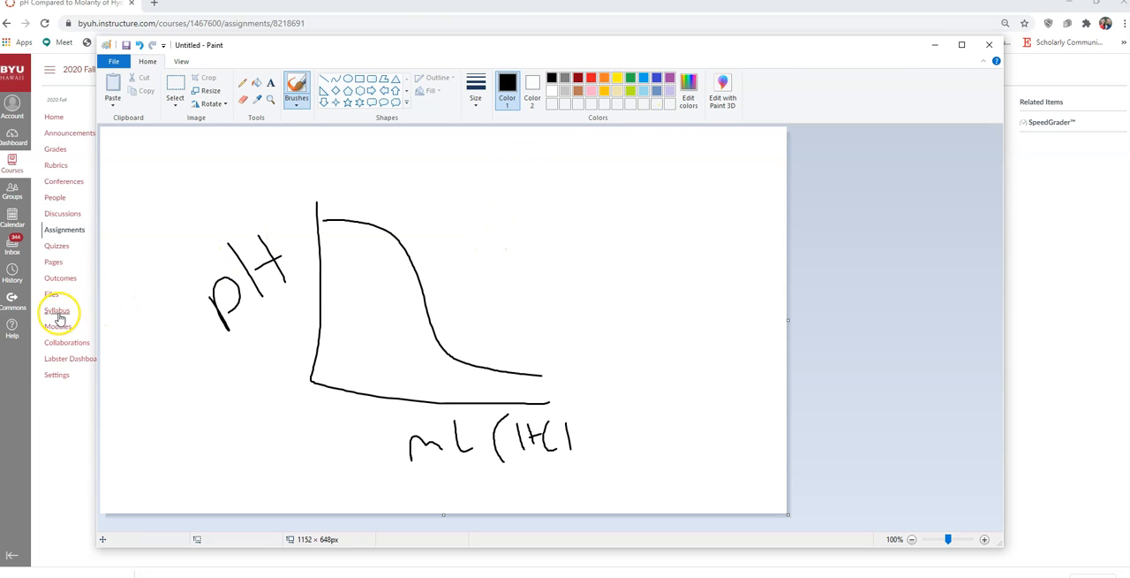
Switch to the Book1 workbook in Excel, bring its first columns fully into view, and check the three column headings
left_click(16, 576)
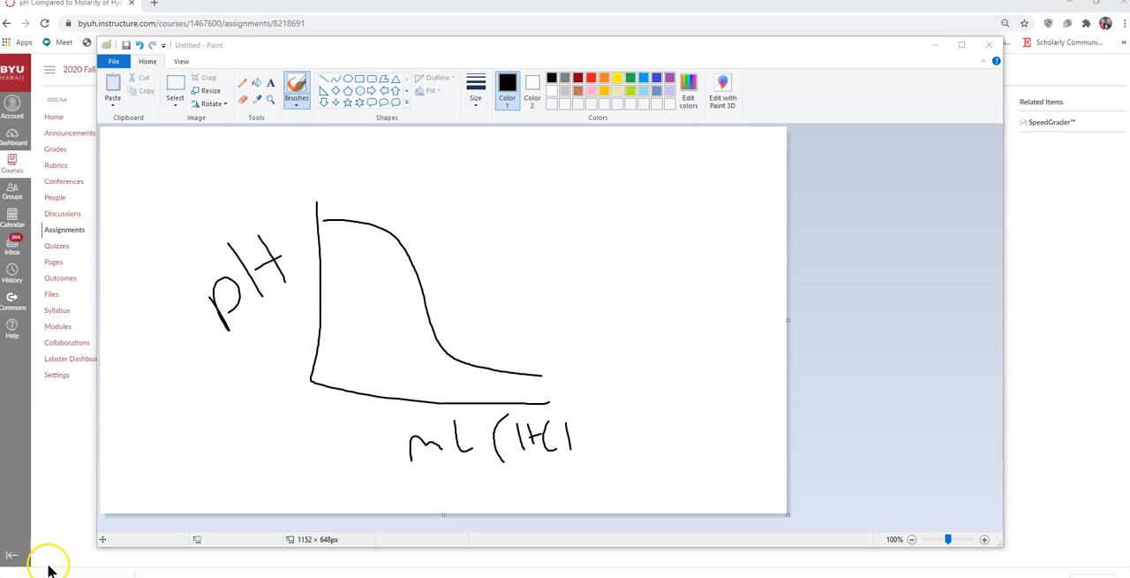
left_click(219, 576)
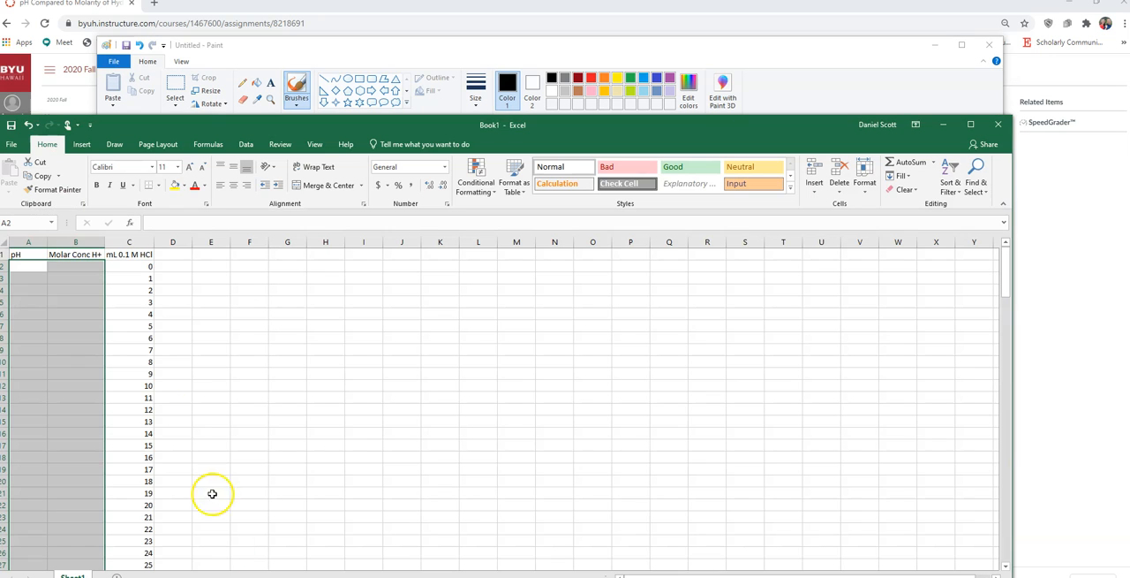
left_click_drag(202, 121, 348, 111)
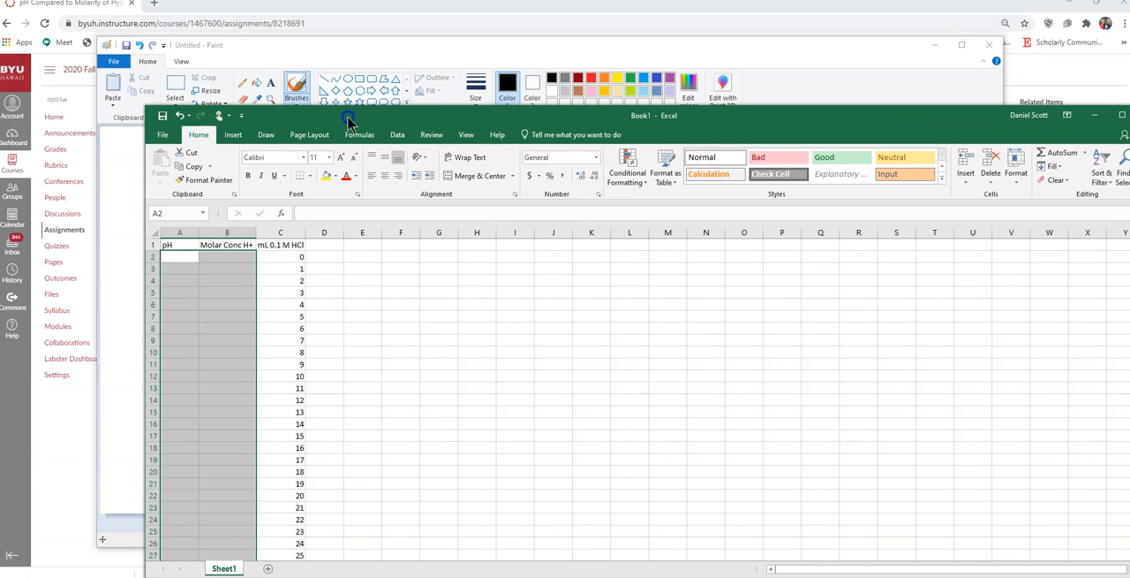
left_click(425, 314)
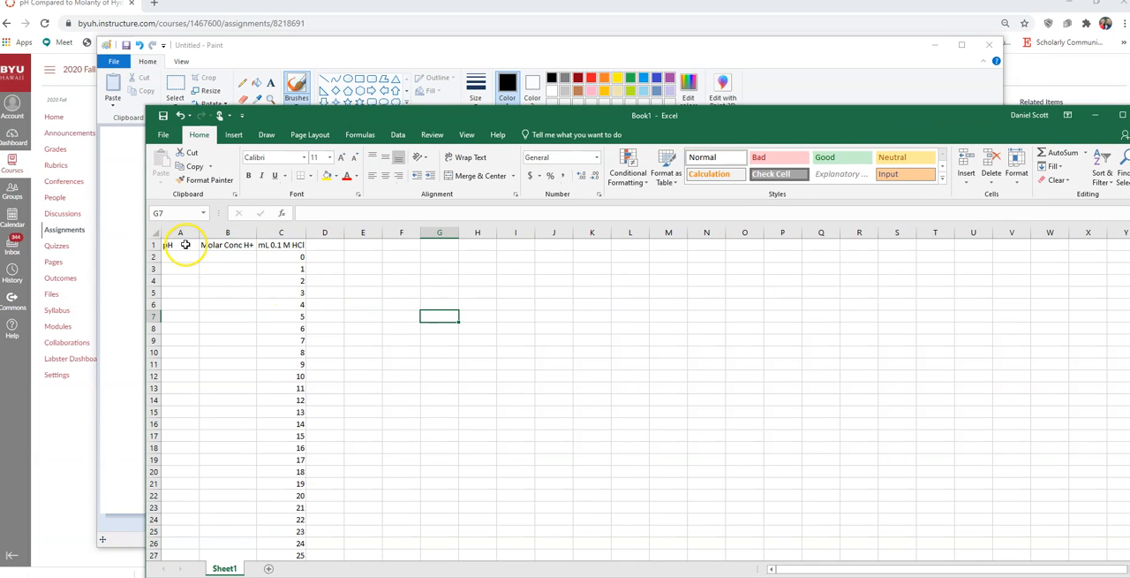
left_click(212, 248)
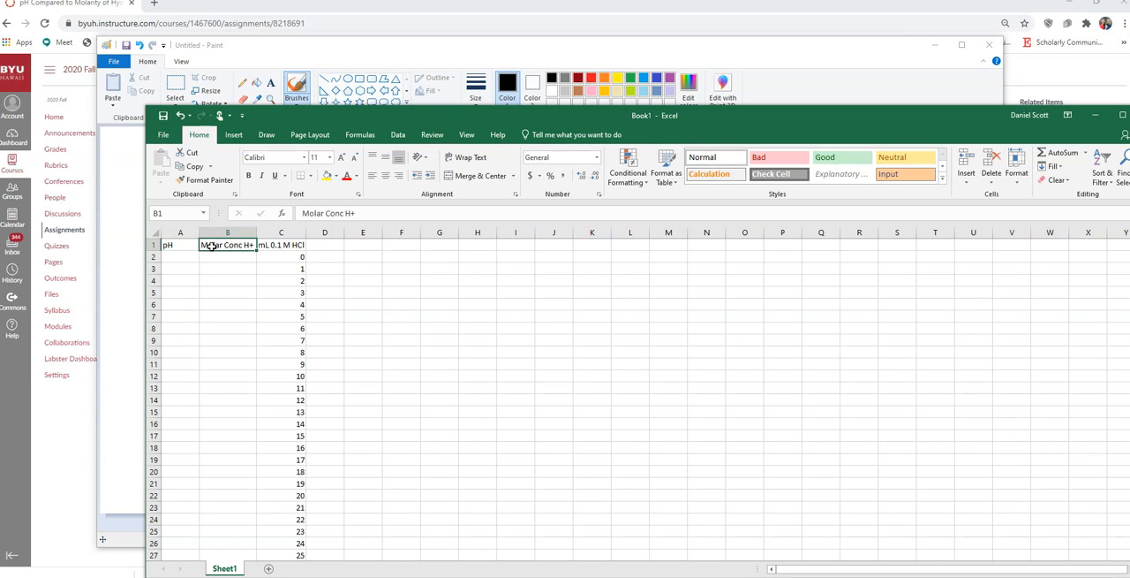
left_click(189, 247)
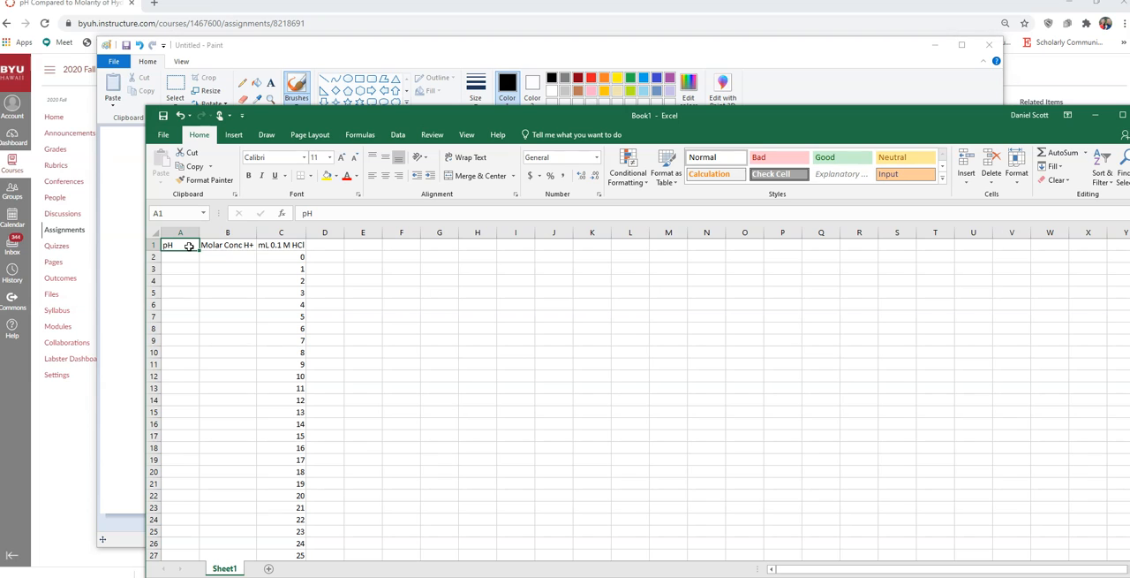
left_click(276, 248)
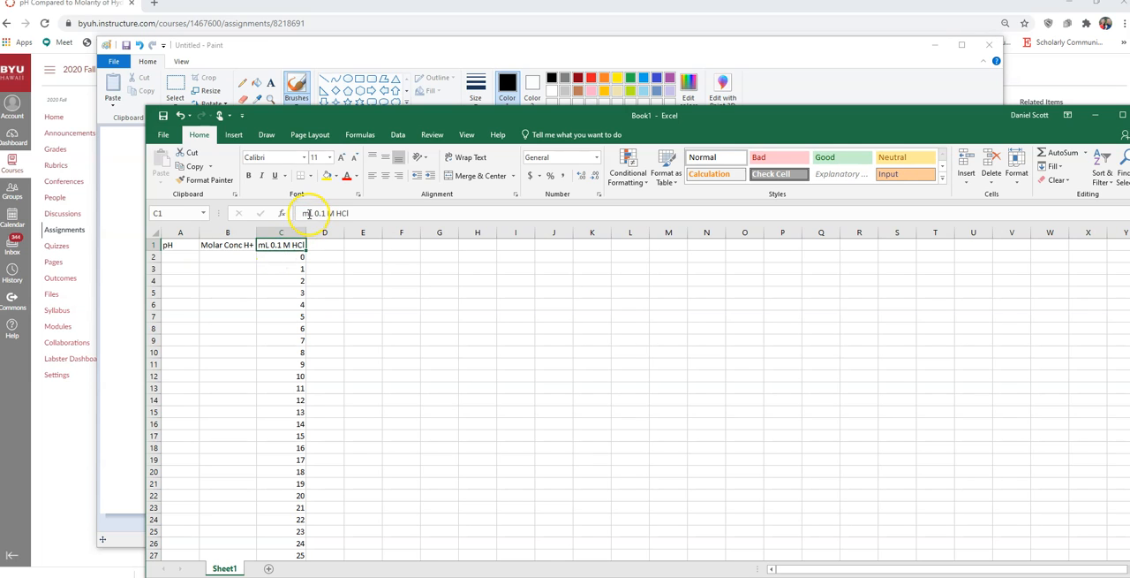
Set C3 to 0.1 and extend the 0, 0.1 series down the mL 0.1 M HCl column to 31.6 in row 318
left_click(286, 267)
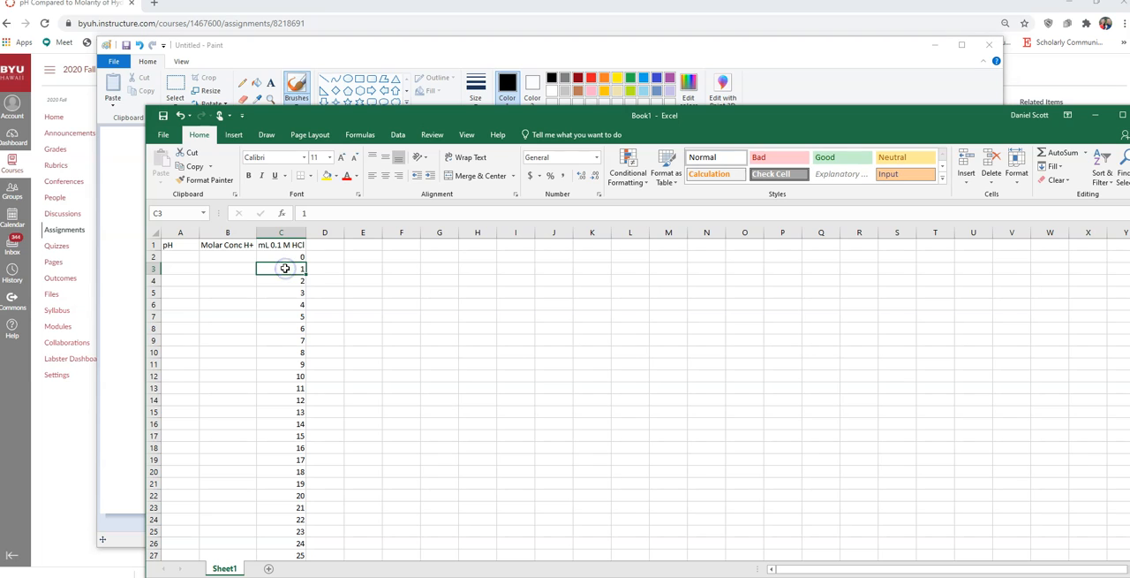
type("0.1")
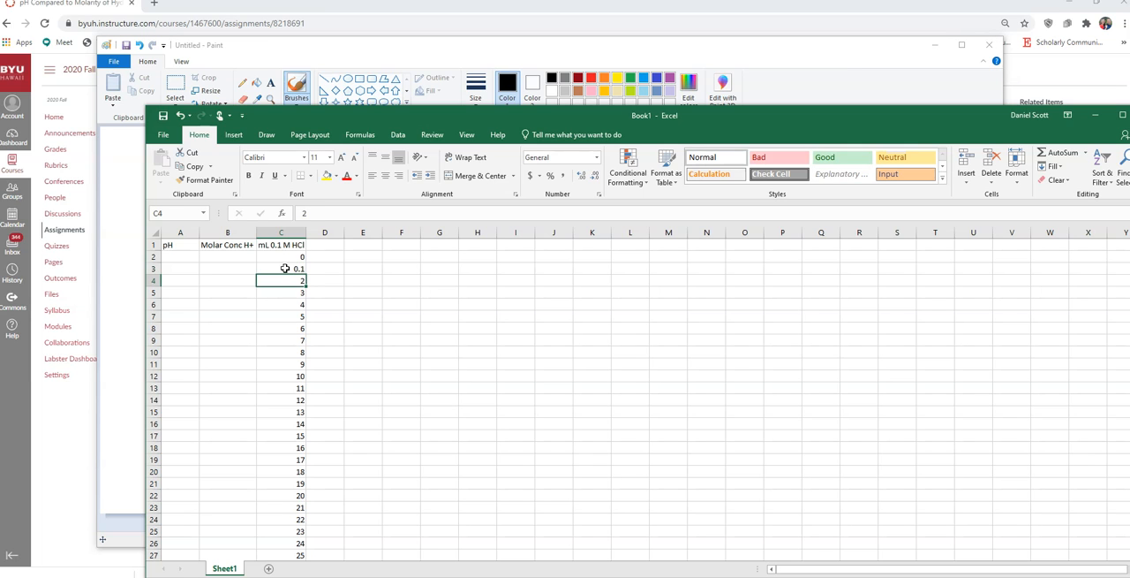
left_click(295, 256)
mouse_move(295, 256)
left_mouse_down()
mouse_move(306, 549)
mouse_move(315, 474)
left_mouse_up()
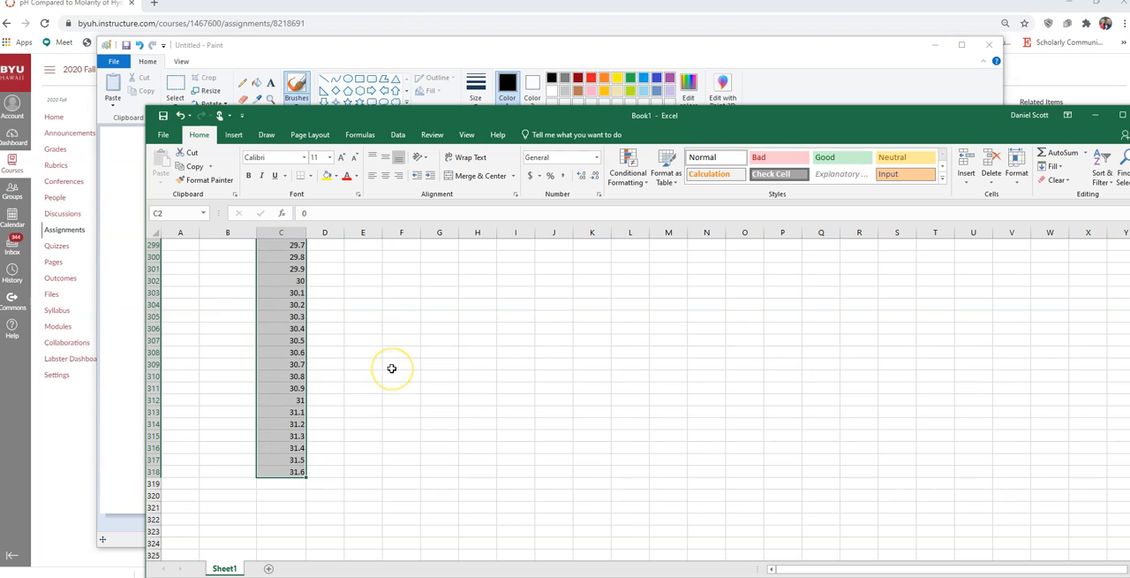
scroll(391, 365, "up", 20)
scroll(392, 368, "up", 20)
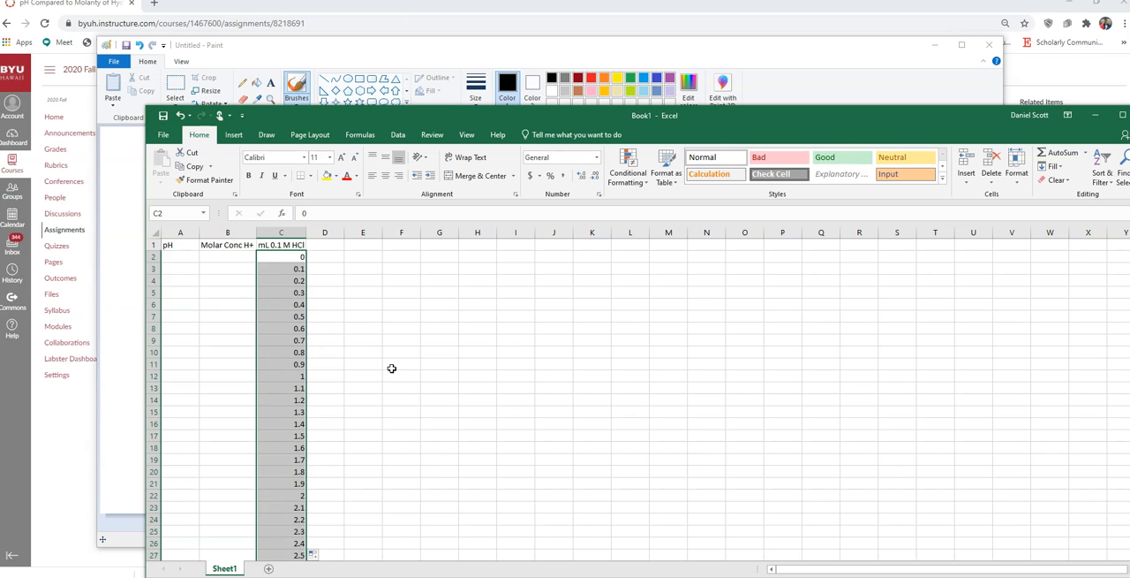
Begin a formula in B2, the first cell under Molar Conc H+
left_click(232, 256)
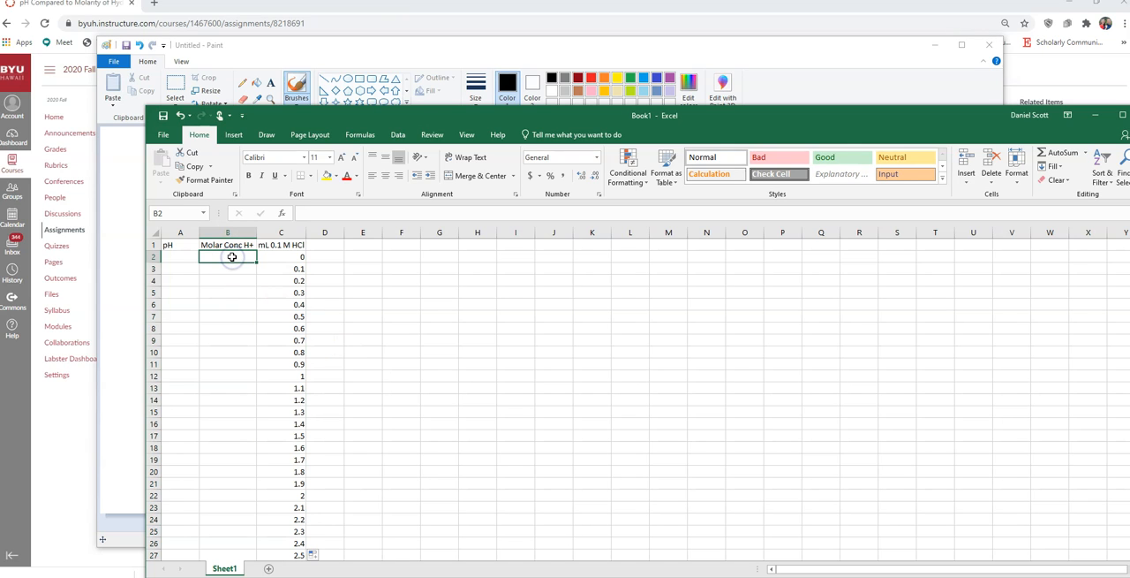
type("=")
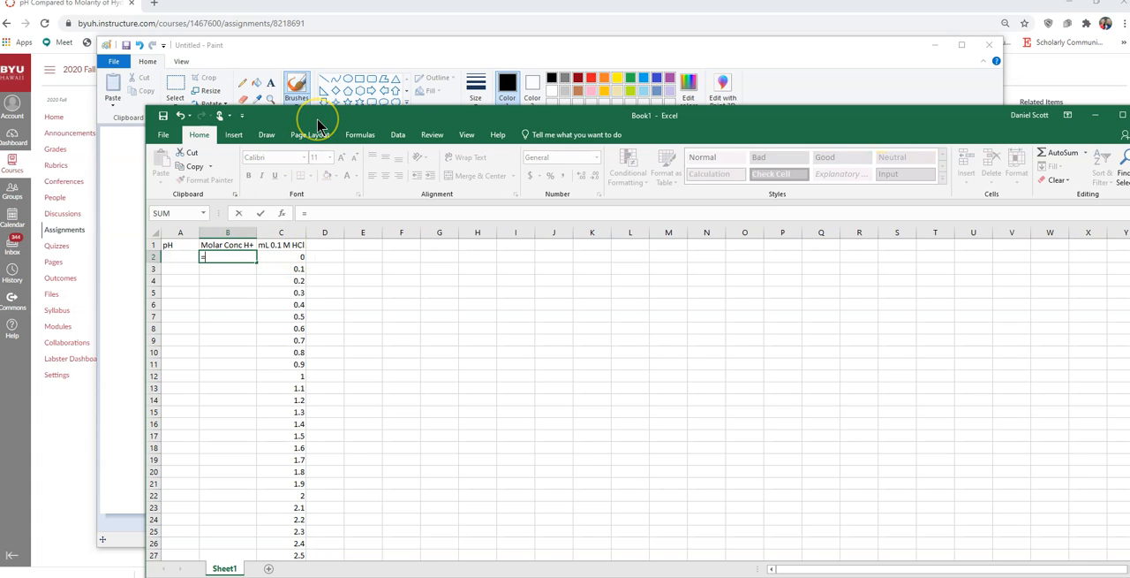
Switch to Paint, mark the midpoint of the curve's steep section, and close the parenthesis in the horizontal-axis label
left_click(447, 49)
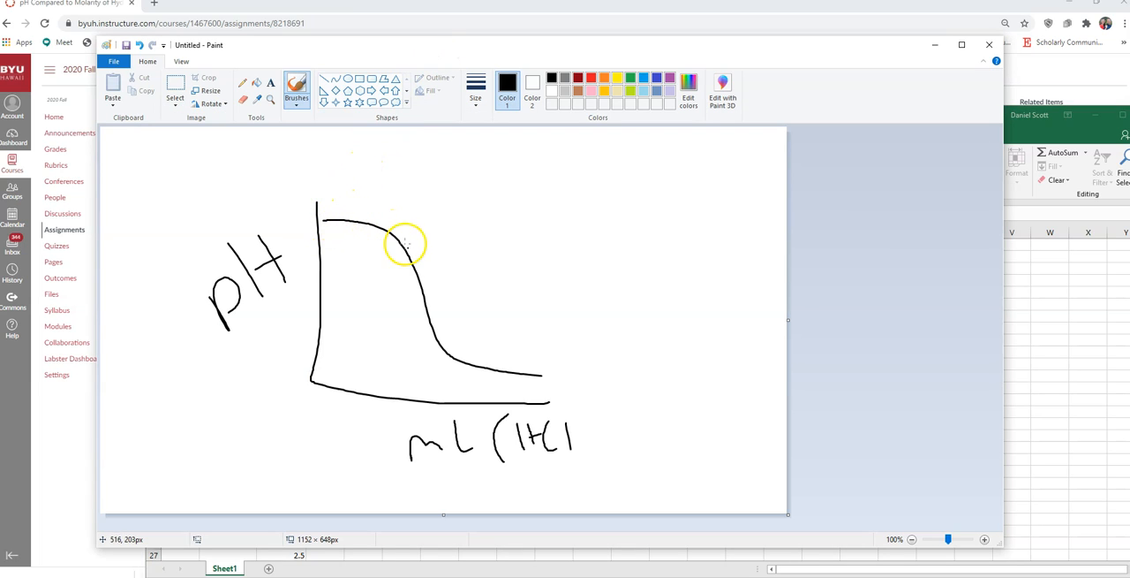
left_click_drag(418, 294, 440, 297)
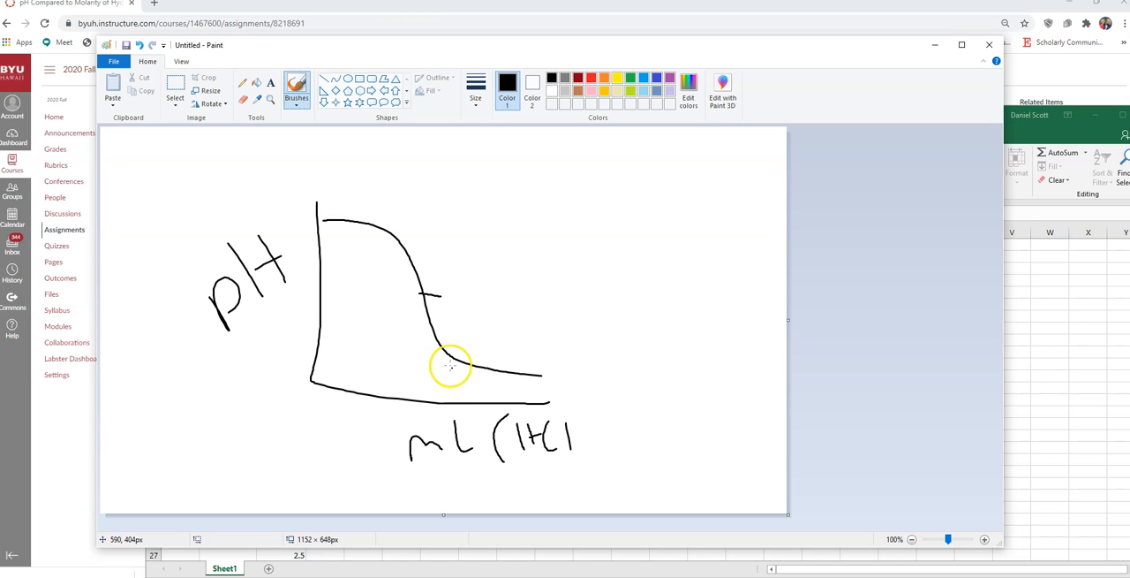
mouse_move(579, 414)
left_mouse_down()
mouse_move(566, 469)
mouse_move(583, 443)
mouse_move(580, 411)
mouse_move(565, 408)
left_mouse_up()
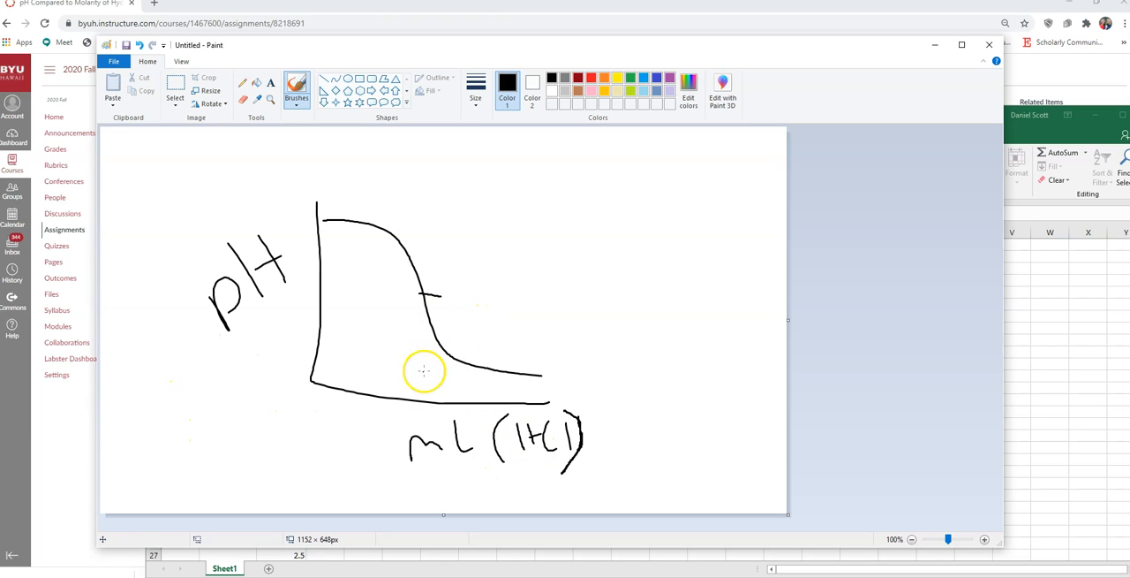
Return to the Excel workbook and extend the B2 formula to =0.1*
left_click(345, 568)
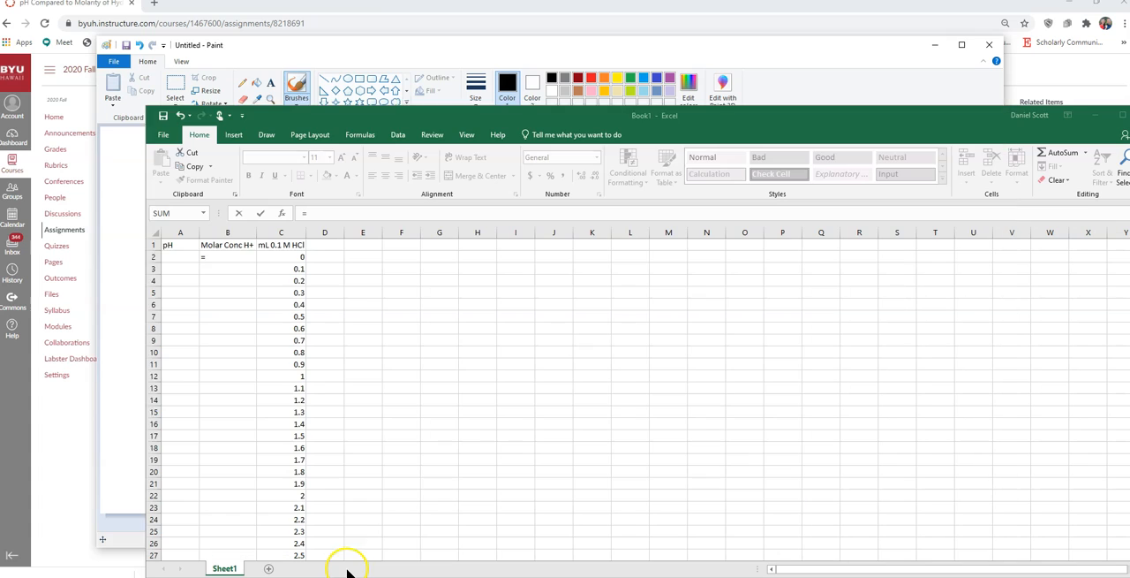
type("=")
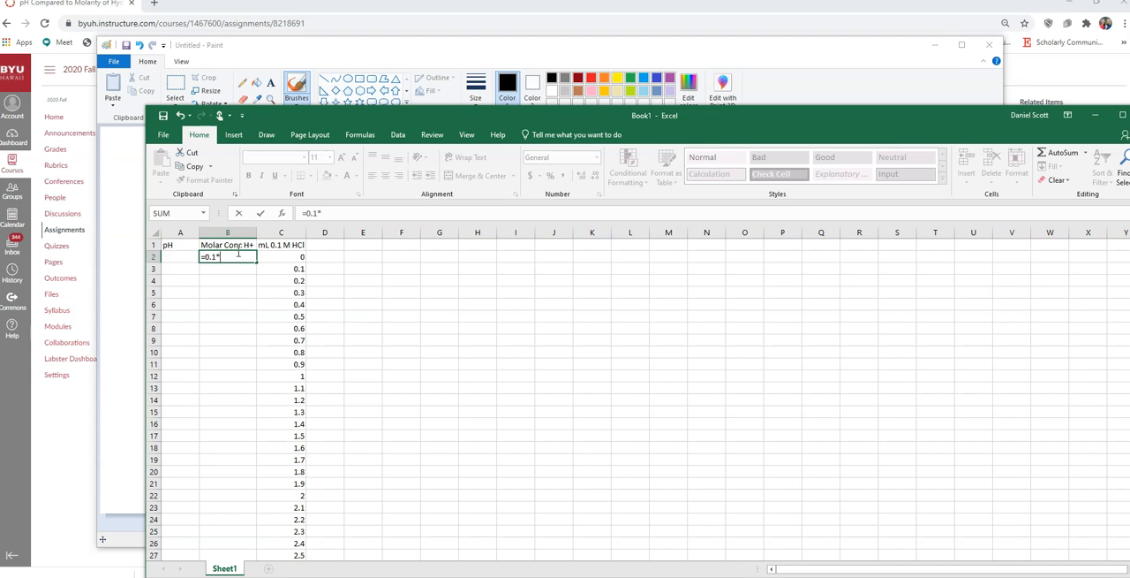
left_click(238, 253)
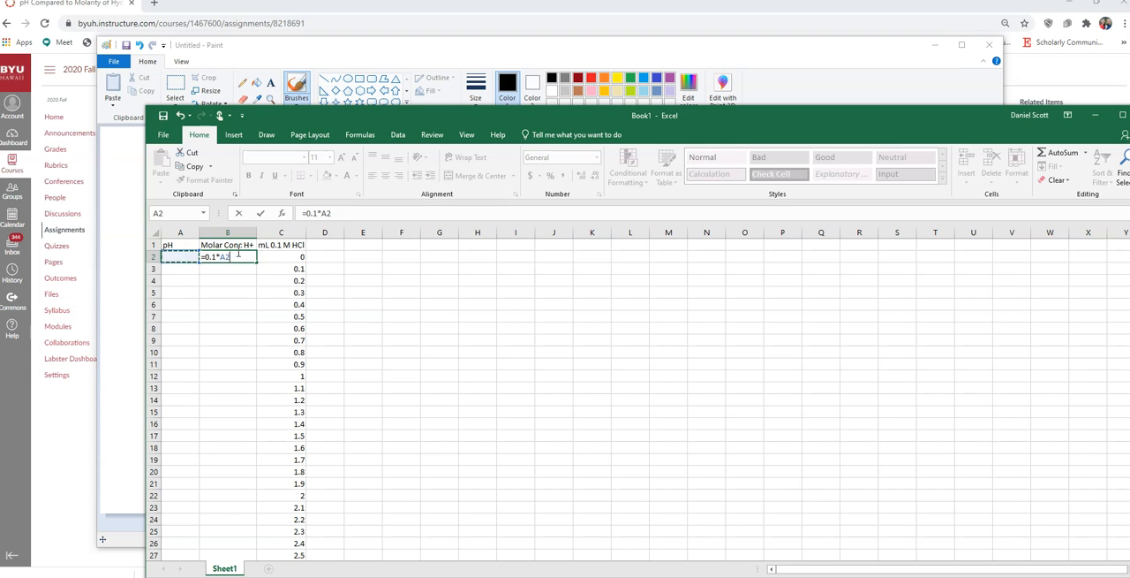
Consult the assignment text in the browser and rewrite the B2 formula in Excel as =(0.01*.1)
left_click(188, 15)
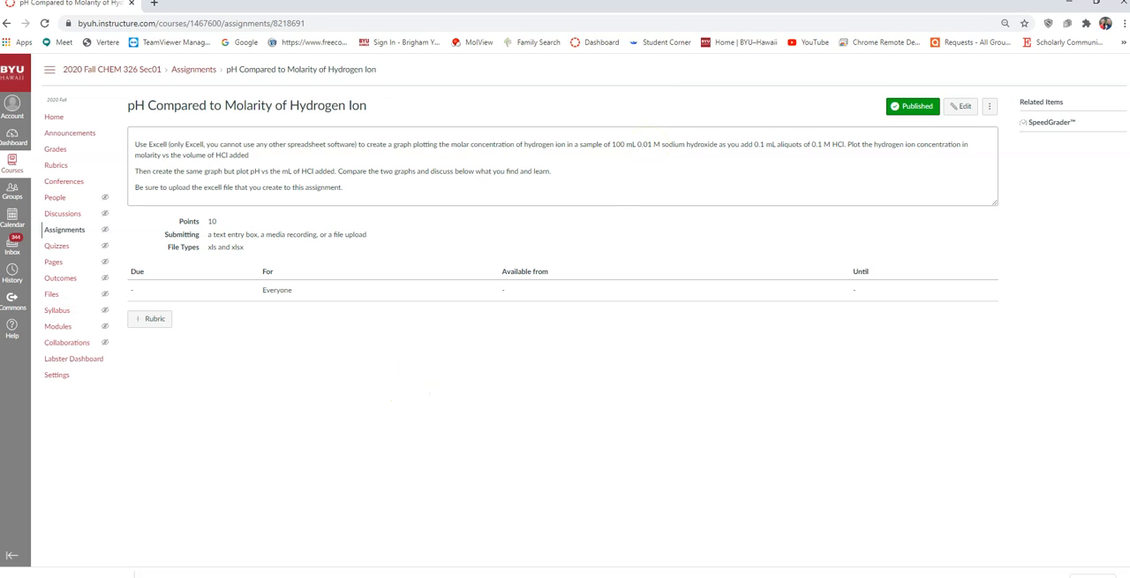
left_click(265, 576)
left_click(212, 257)
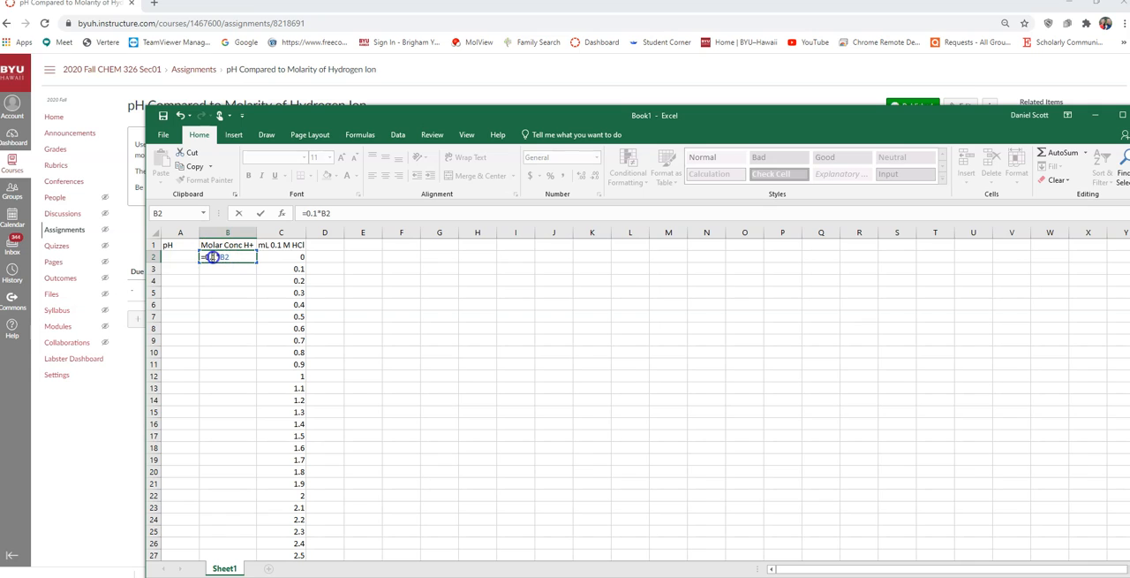
type("0")
type(".1)")
left_click(205, 257)
type("(")
left_click(208, 256)
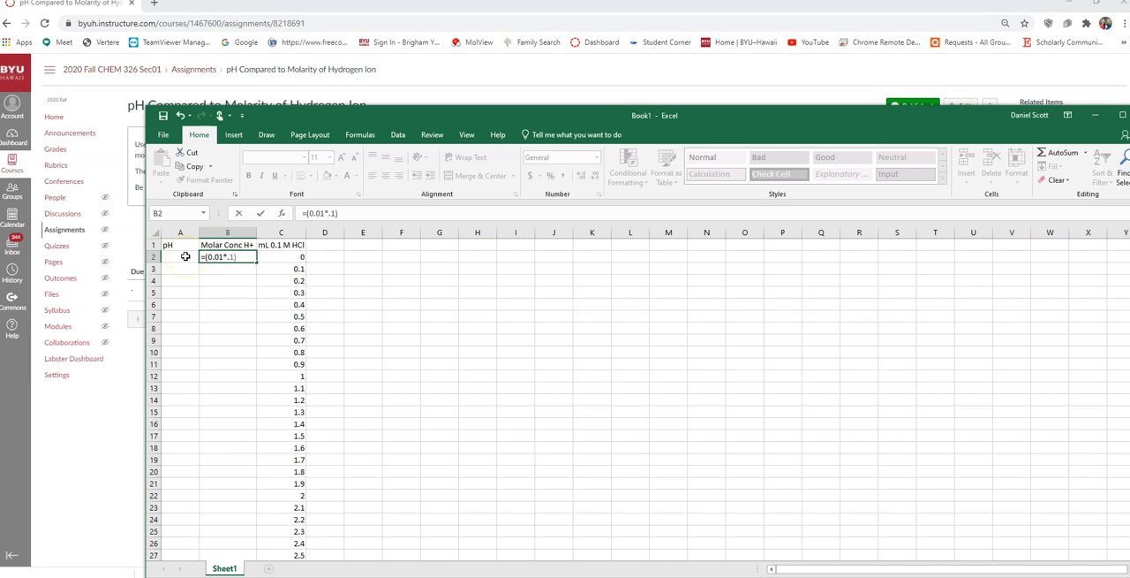